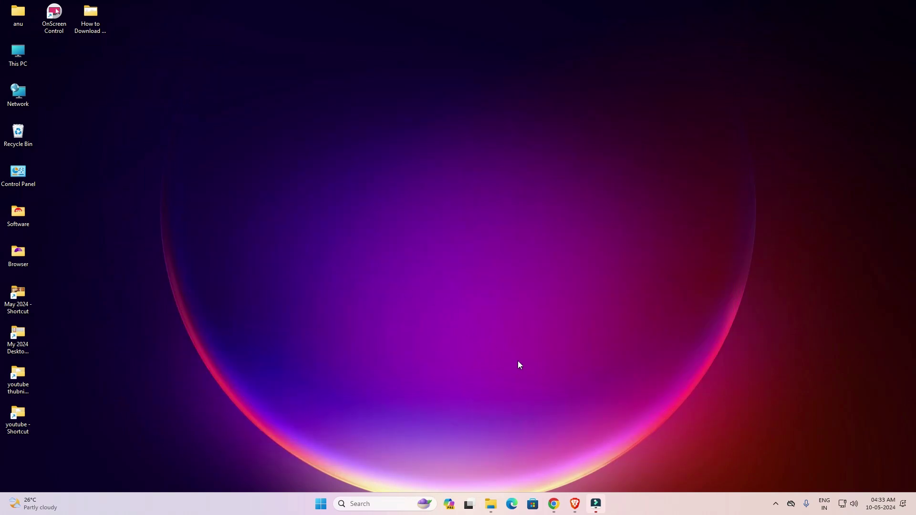
Step: Return to the 'hp laserjet p1106 driver download' results and bring up the official HP link's menu
mouse_move(555, 511)
click(493, 439)
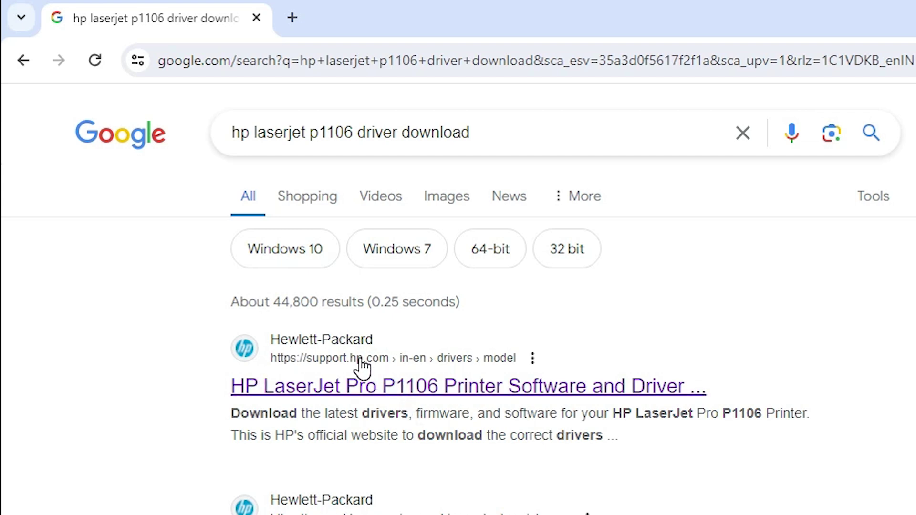
right_click(328, 388)
Step: Open the HP LaserJet Pro P1106 driver page in a new tab
click(396, 404)
click(363, 6)
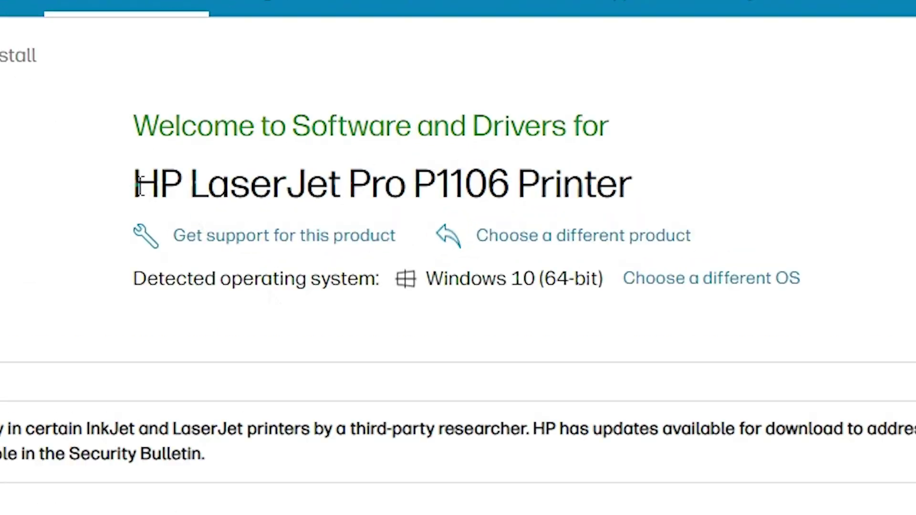
drag(366, 160, 472, 167)
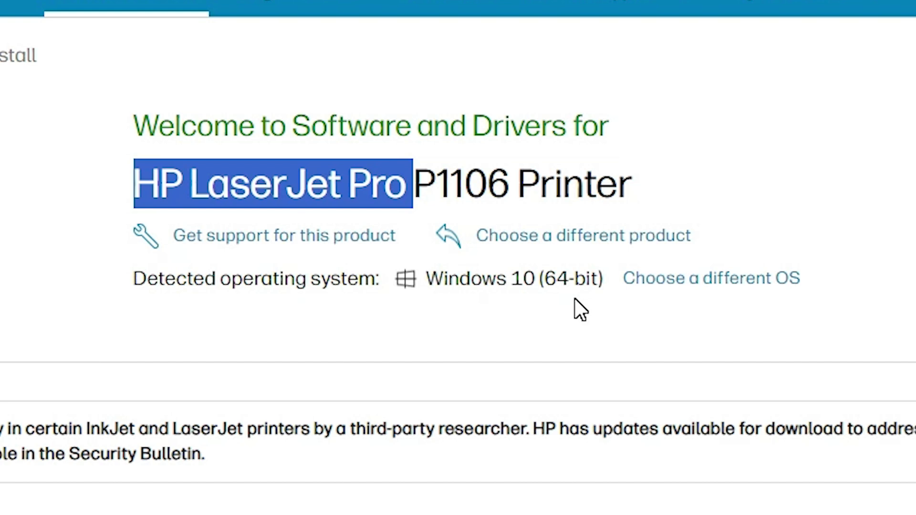
Step: Change the operating system version to Windows 10 (64-bit)
click(691, 287)
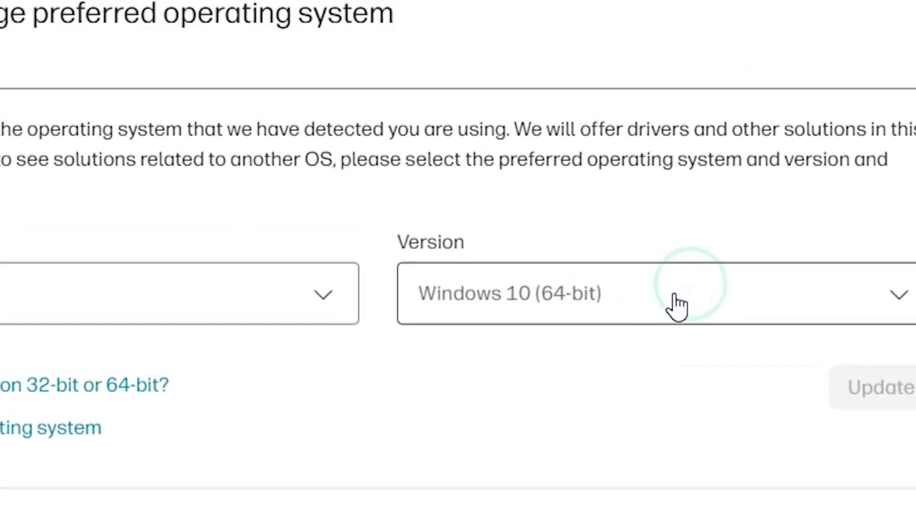
click(687, 81)
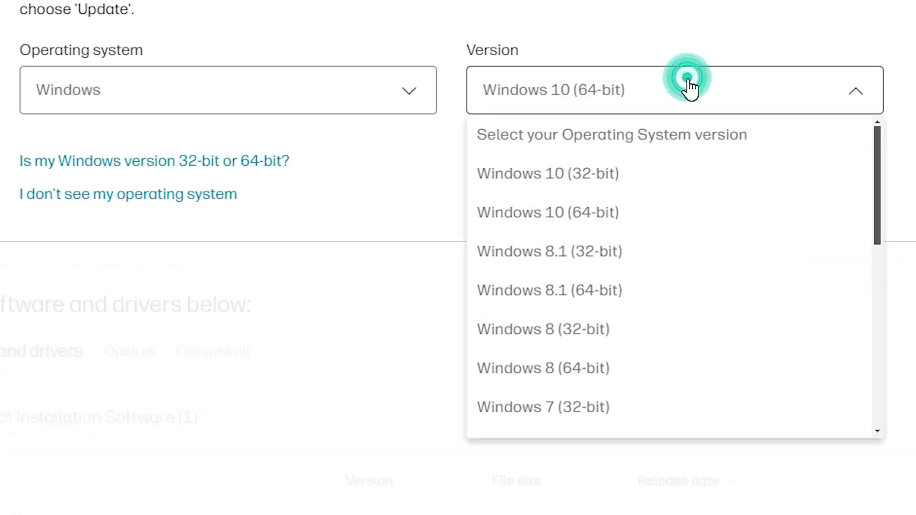
click(605, 222)
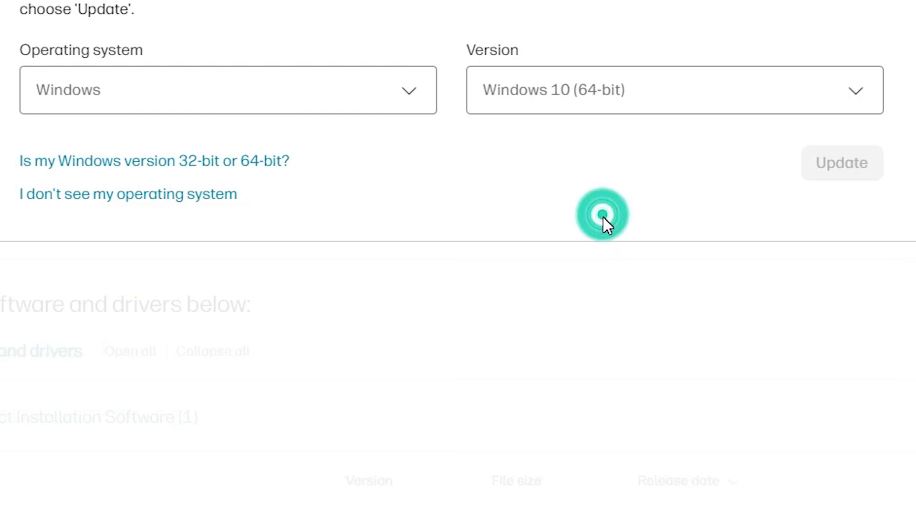
Step: Apply Windows 10 (64-bit) and download the recommended 157.4 MB P1100 Full Feature Software and Driver
click(833, 177)
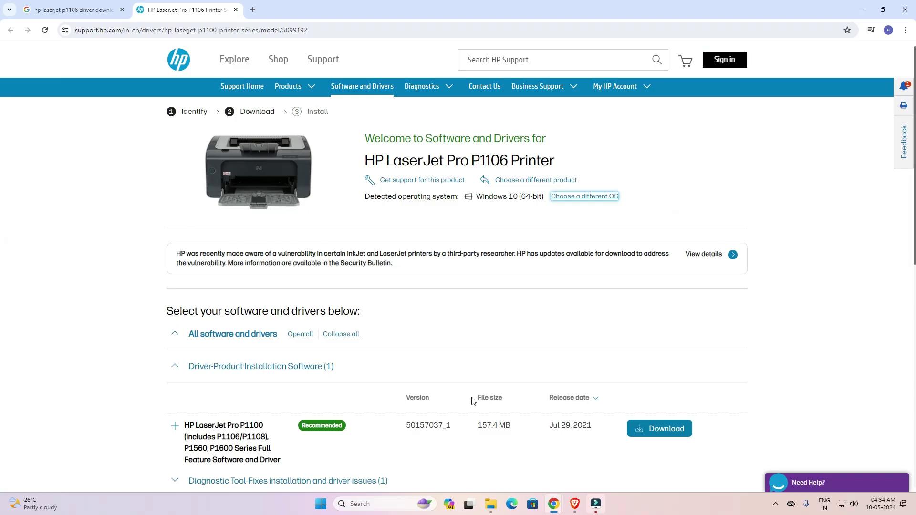
scroll(319, 369, down, 2)
click(172, 268)
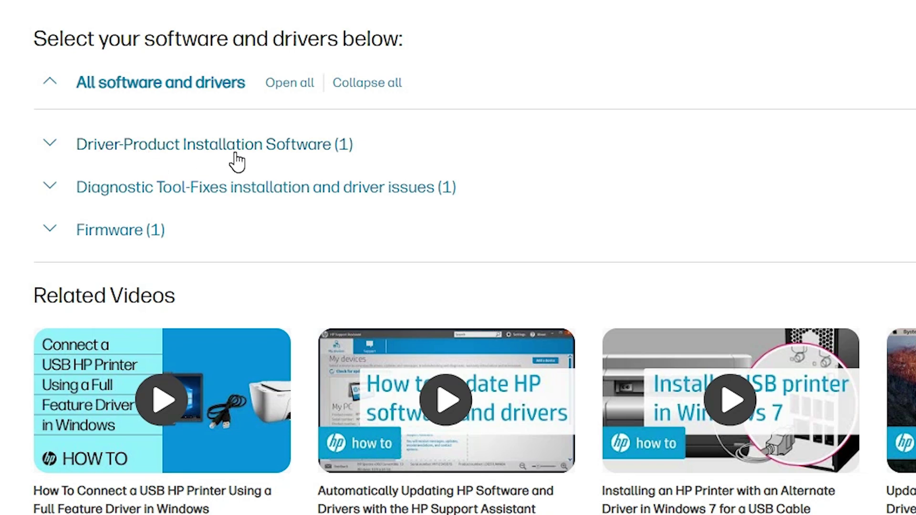
click(53, 144)
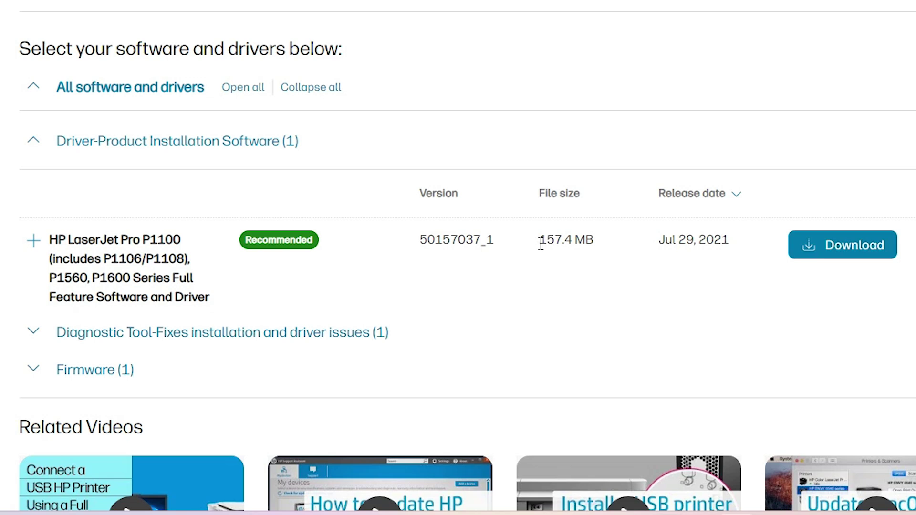
drag(541, 244, 650, 241)
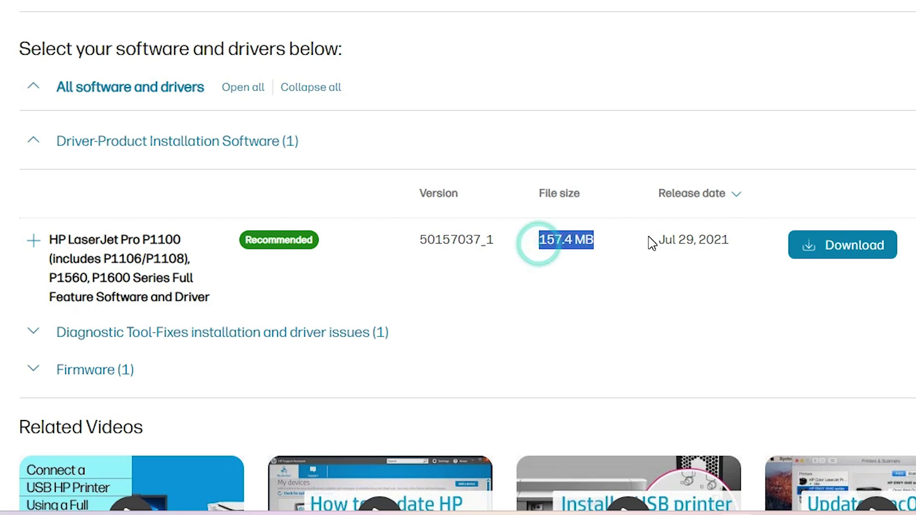
click(831, 257)
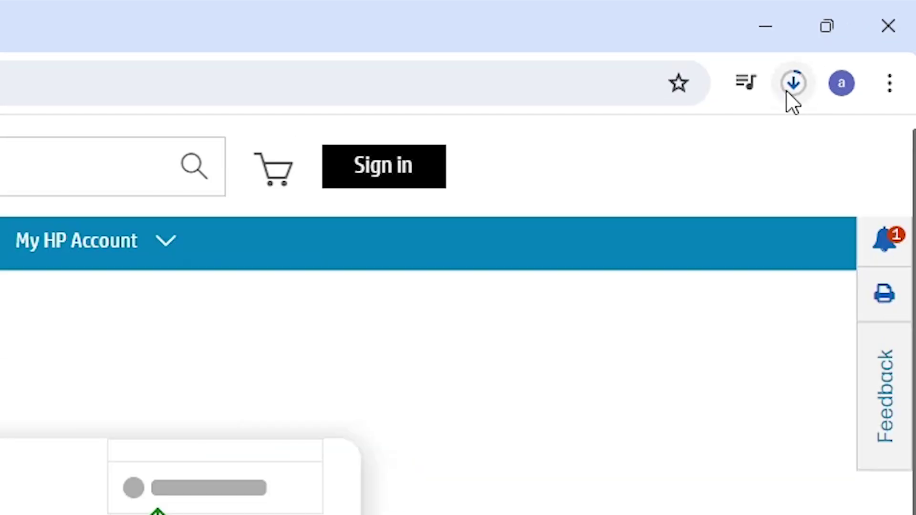
Step: Show the finished 157 MB hp_LJP1100 installer in Downloads and move it onto the desktop
click(870, 32)
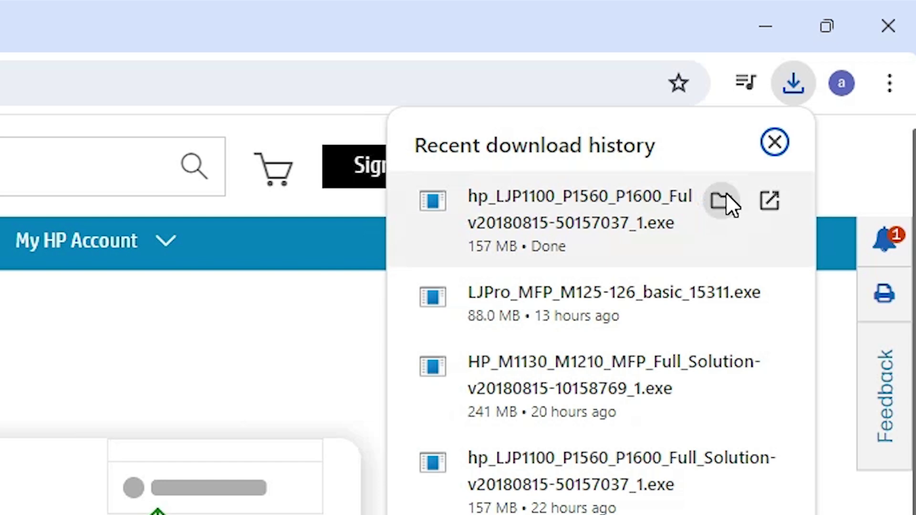
click(723, 199)
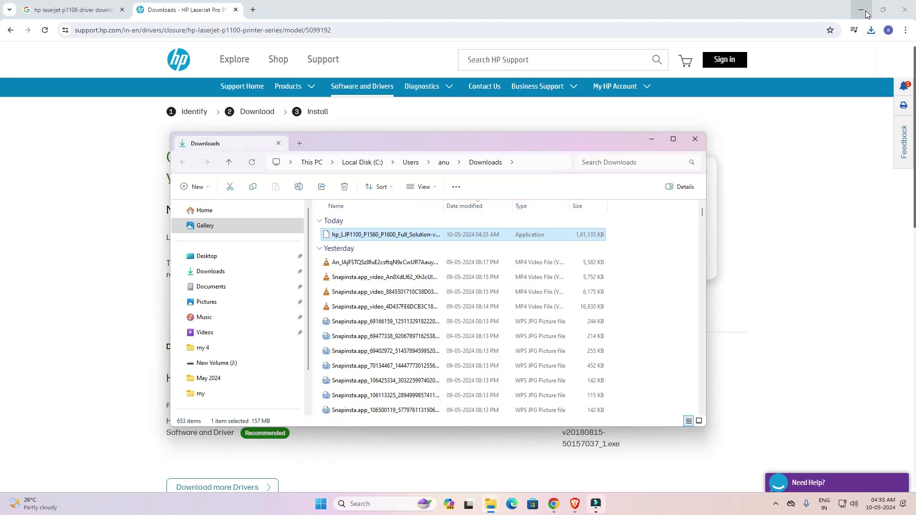
click(779, 32)
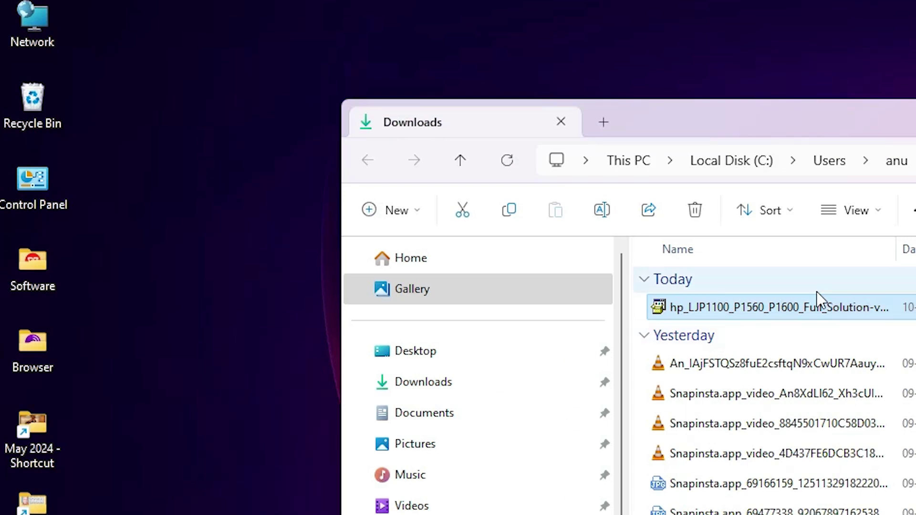
drag(817, 300, 166, 201)
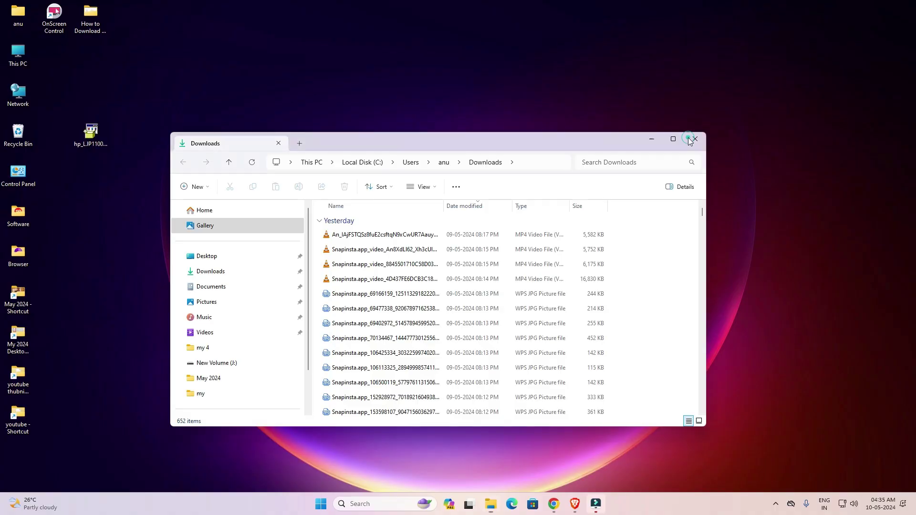
Step: Close the Downloads folder and place the installer icon beside the Recycle Bin
click(915, 122)
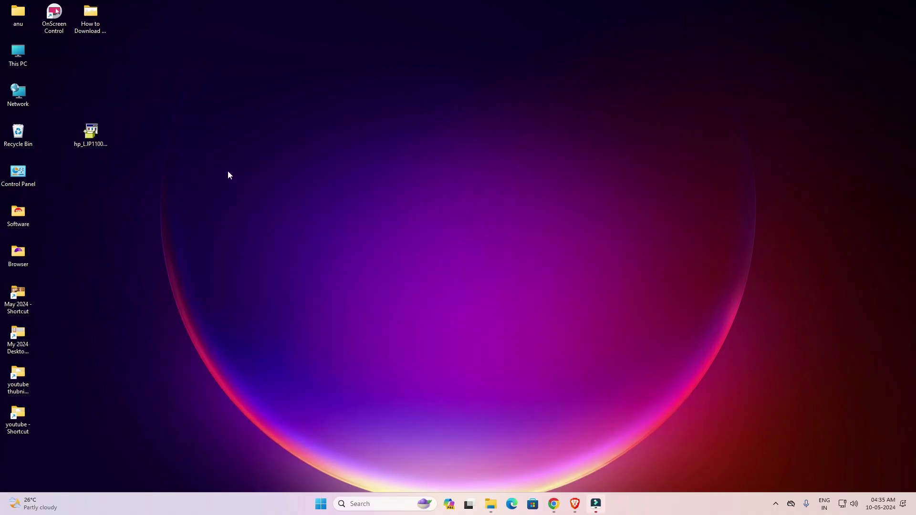
drag(203, 112, 158, 120)
drag(210, 275, 188, 270)
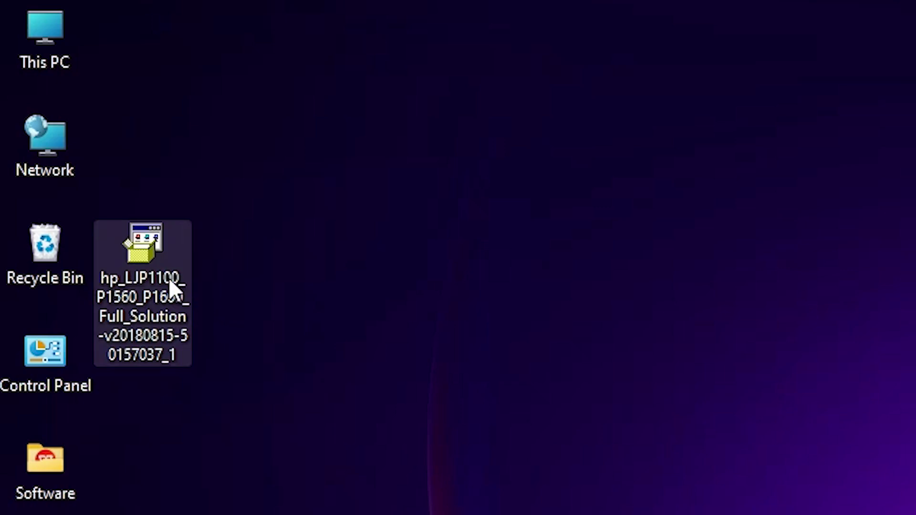
Step: Extract the installer with WinRAR into a same-named folder on the desktop
mouse_move(149, 266)
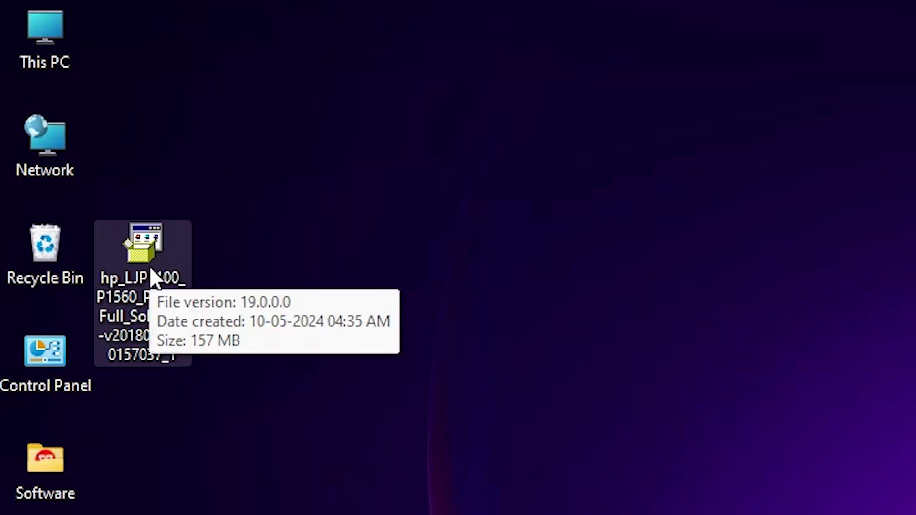
right_click(141, 266)
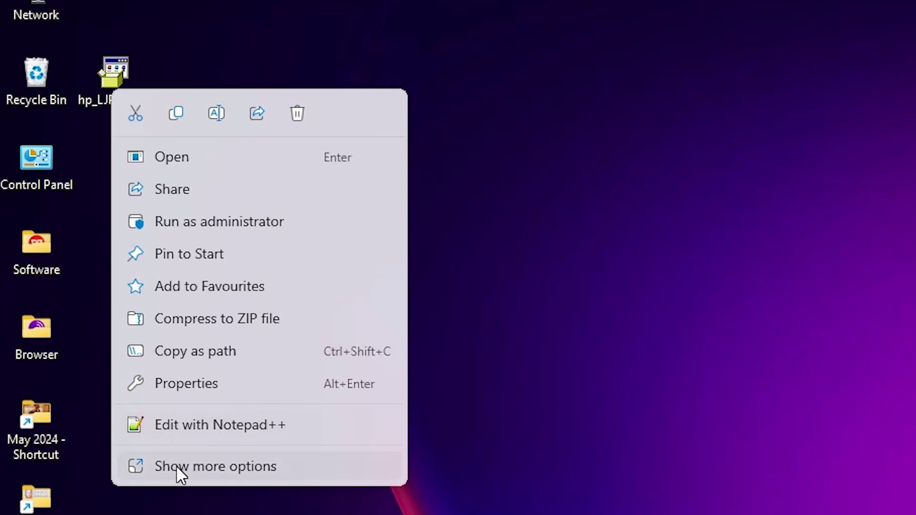
click(176, 464)
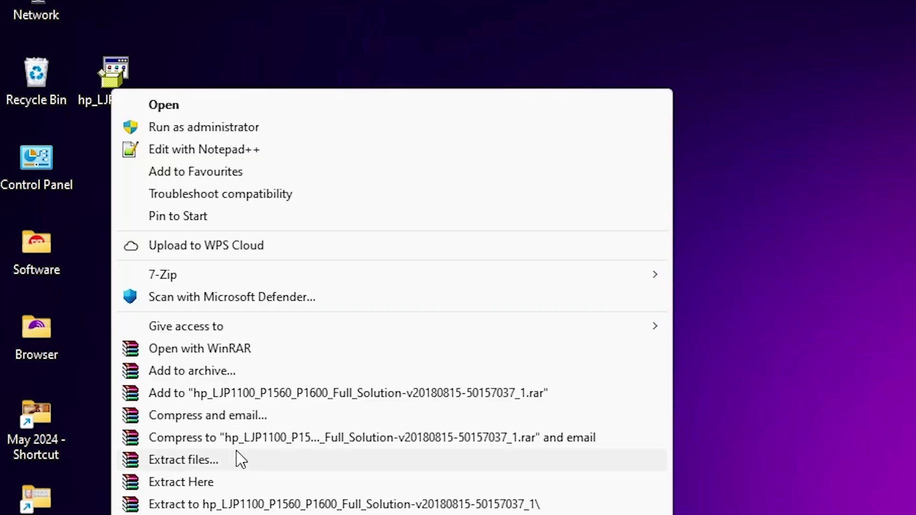
click(252, 462)
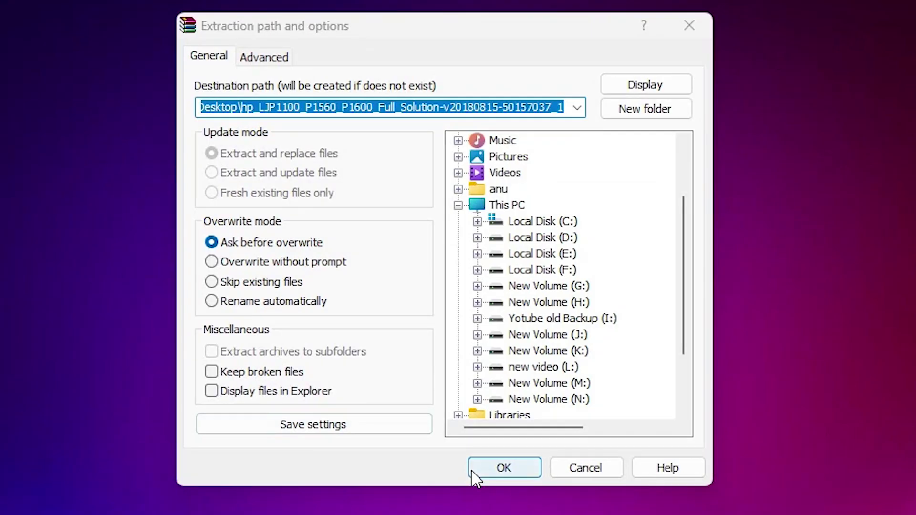
click(875, 487)
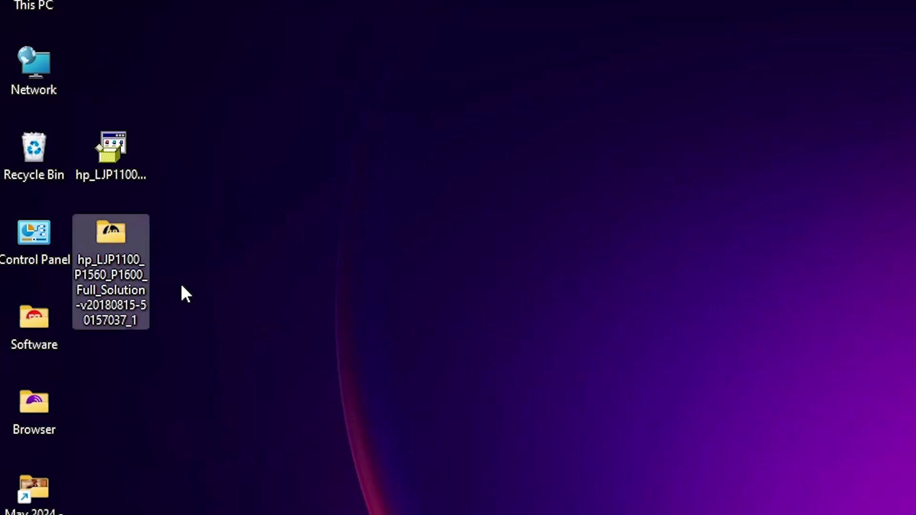
click(86, 272)
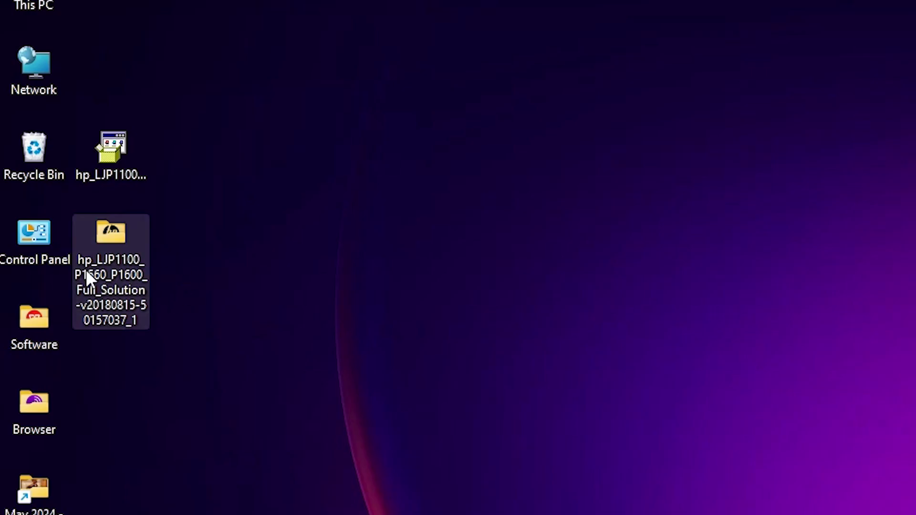
double_click(114, 252)
scroll(542, 316, down, 15)
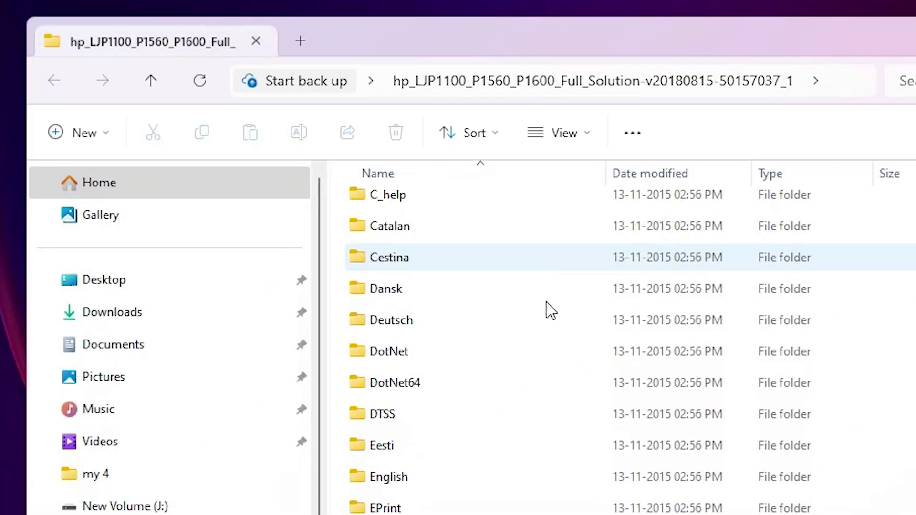
scroll(517, 334, down, 4)
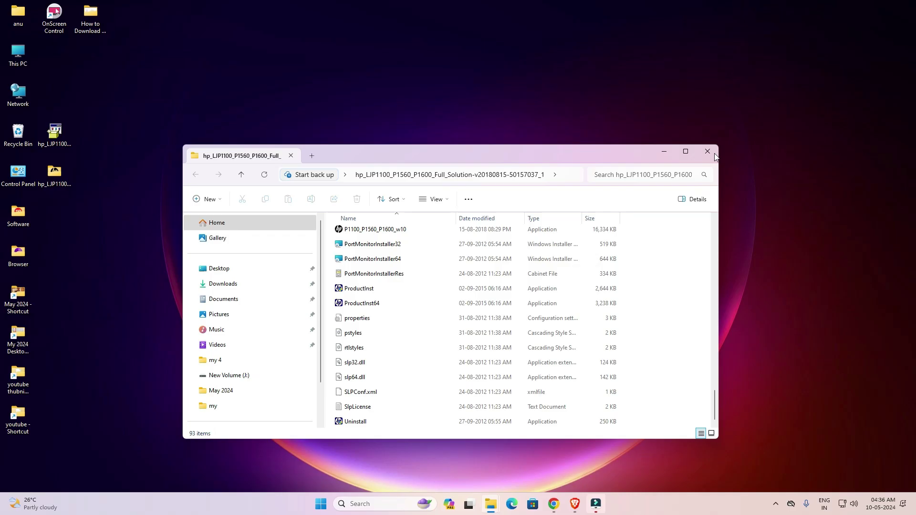
click(709, 152)
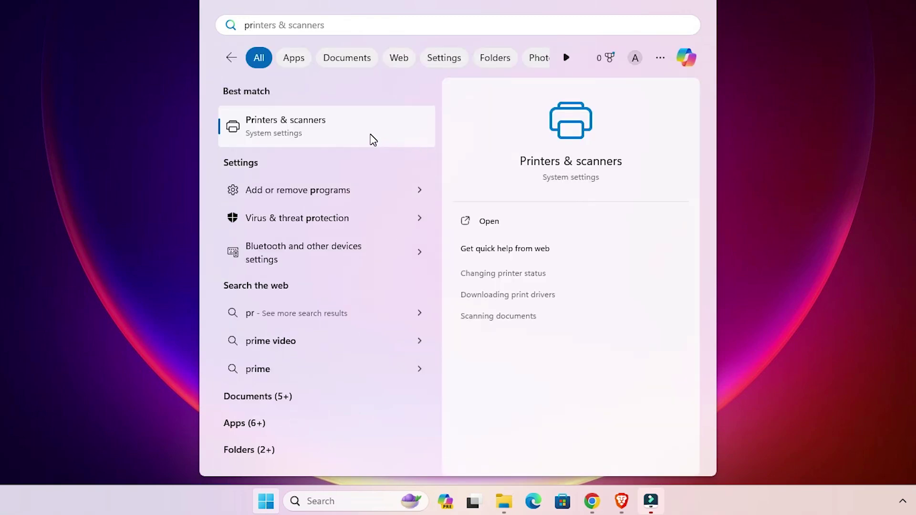
Step: In Printers & scanners, add a device and choose to add the unlisted printer manually
click(373, 139)
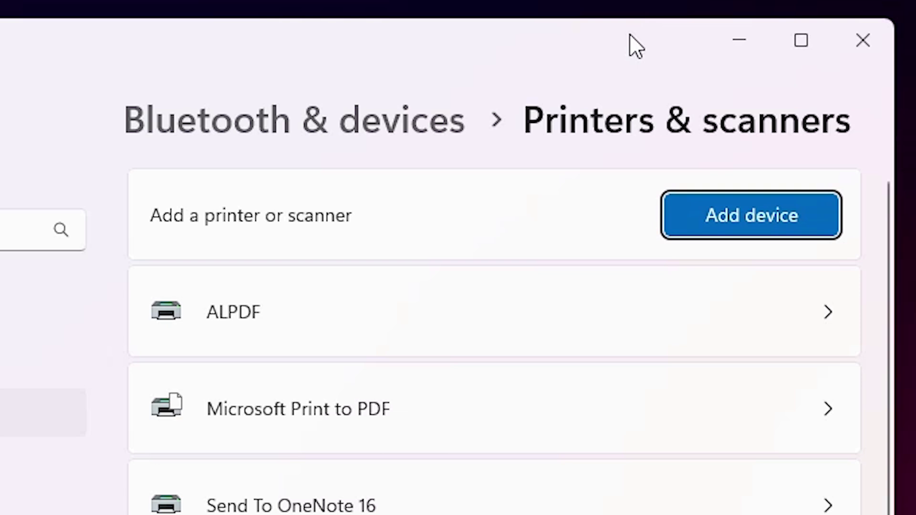
click(619, 34)
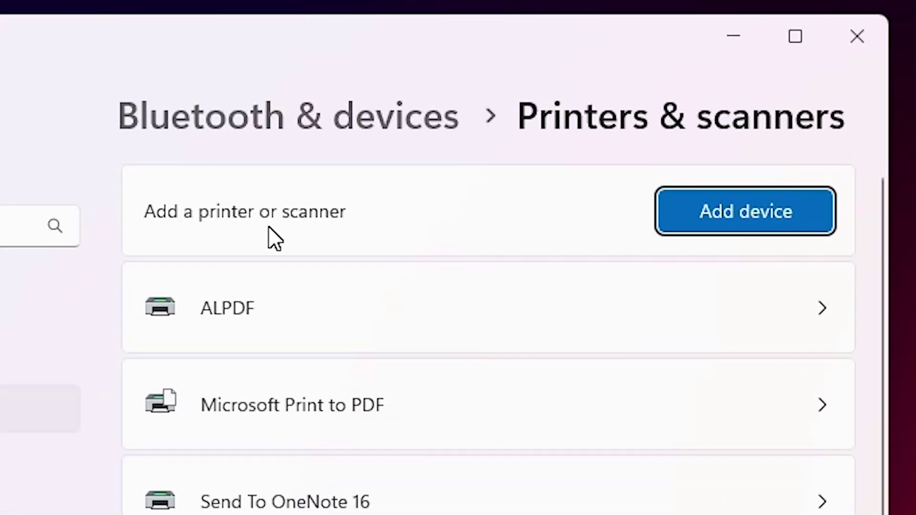
click(693, 212)
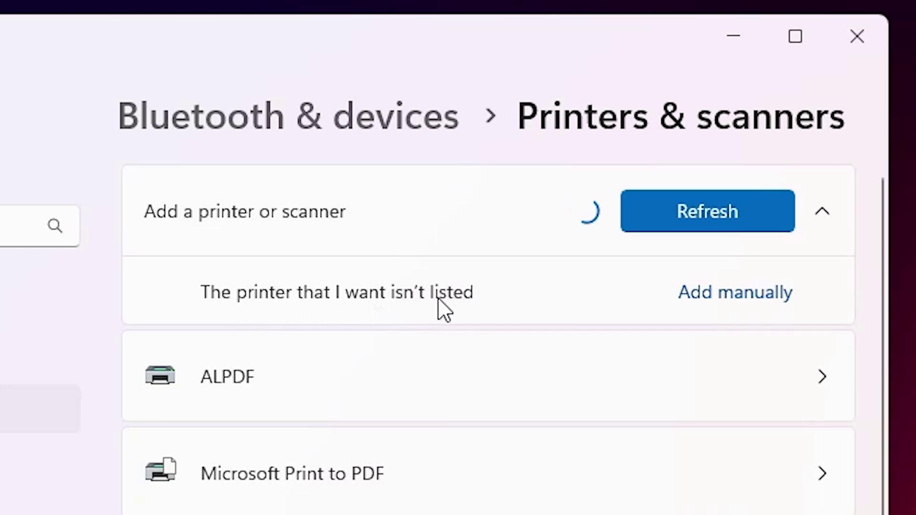
click(763, 304)
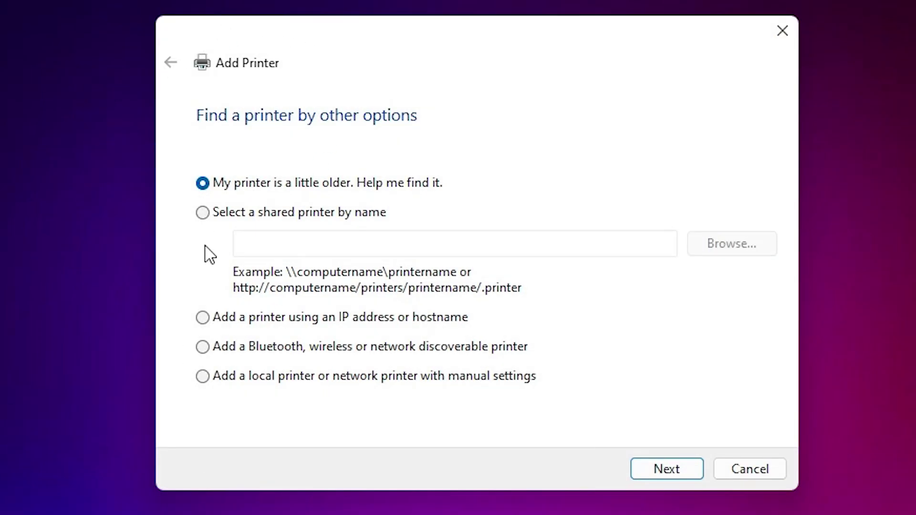
Step: Choose a local printer with manual settings using the existing USB001 (Local Port)
click(223, 386)
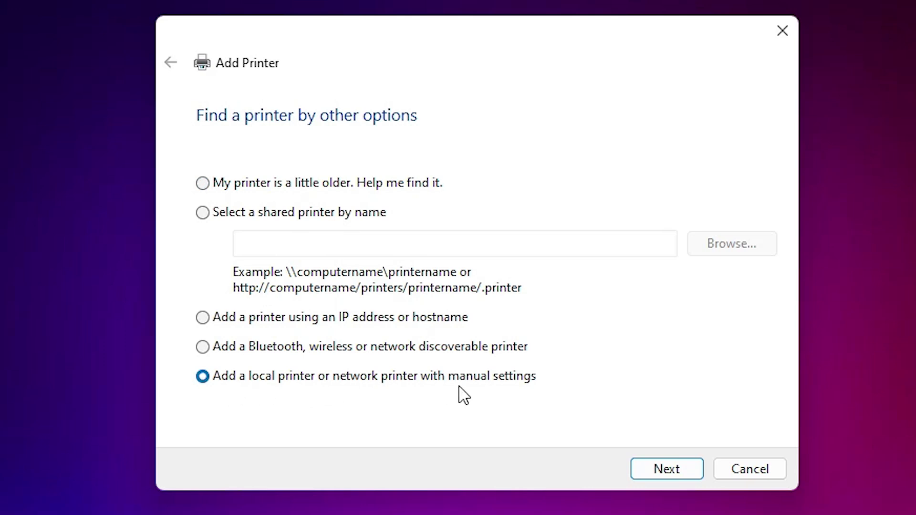
click(662, 468)
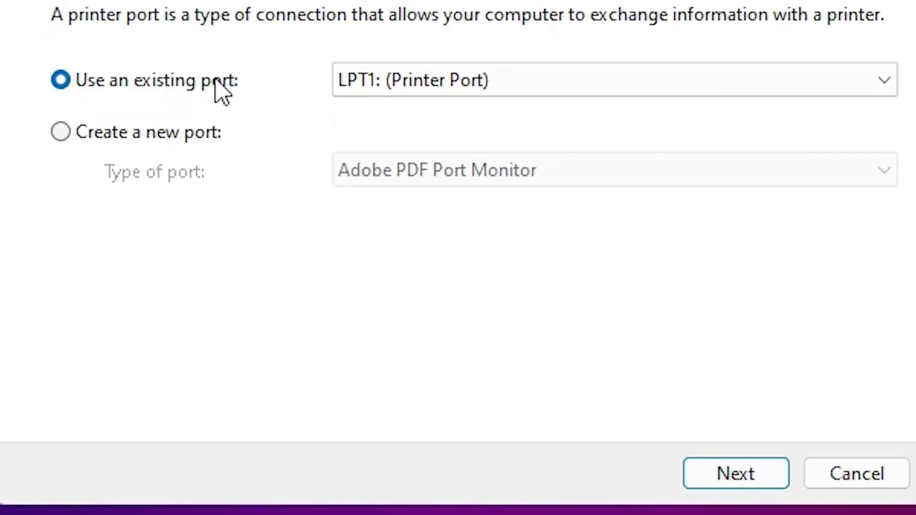
click(484, 81)
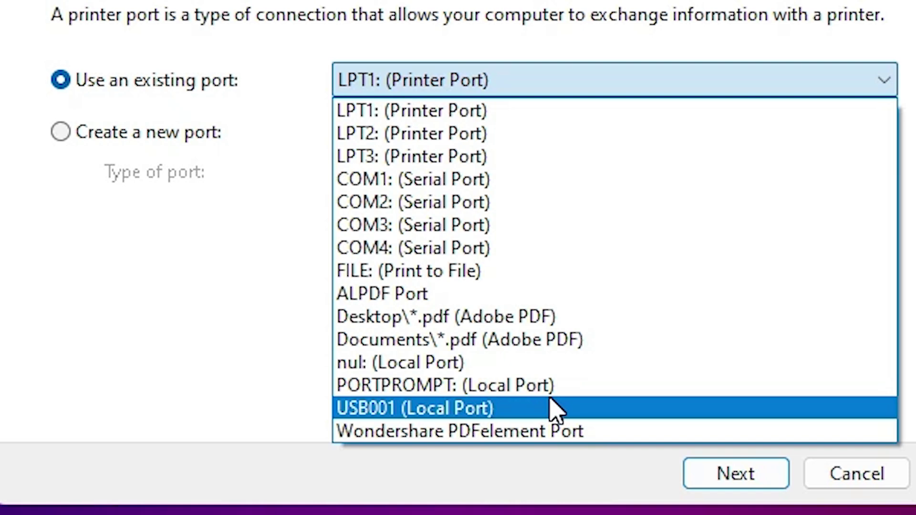
click(555, 410)
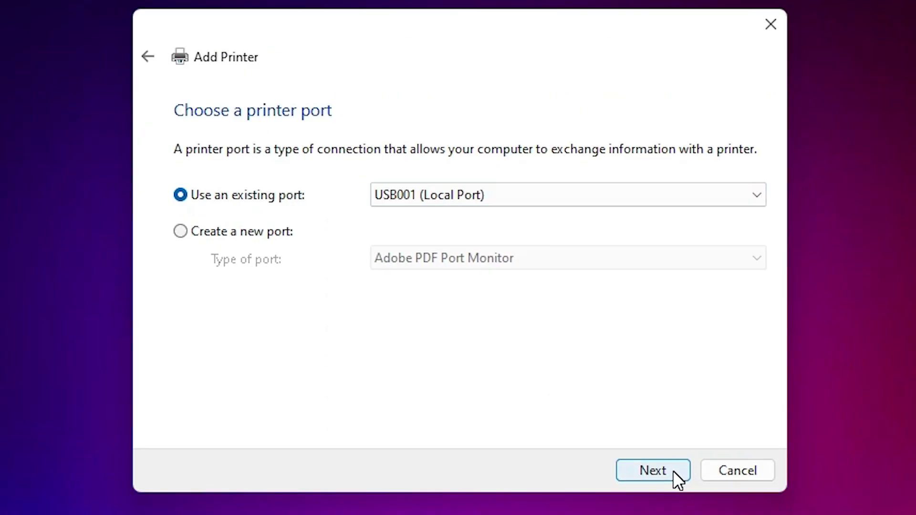
Step: Choose Have Disk and browse to the Desktop for the driver files
click(673, 470)
click(715, 391)
click(615, 359)
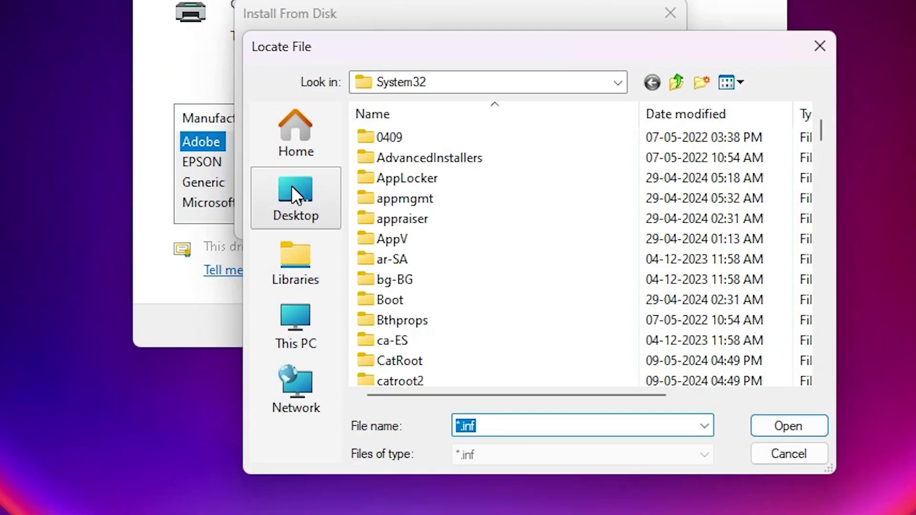
click(295, 341)
scroll(614, 233, down, 5)
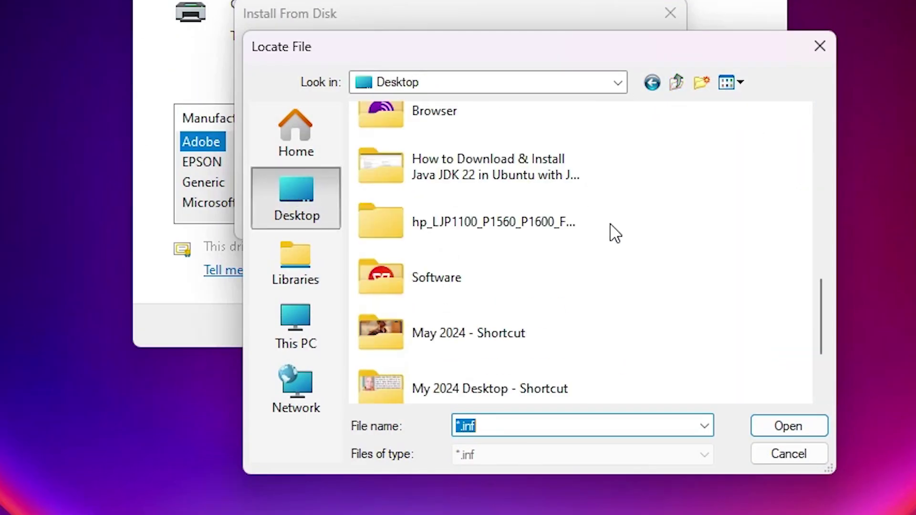
Step: Load the drivers from Autorun.inf in the extracted hp_LJP1100 folder
double_click(480, 226)
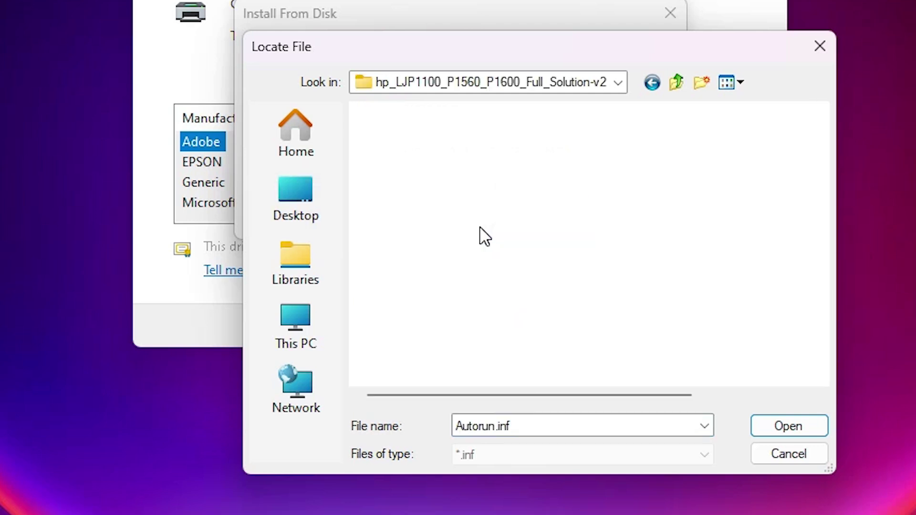
scroll(484, 234, down, 8)
scroll(480, 226, down, 1)
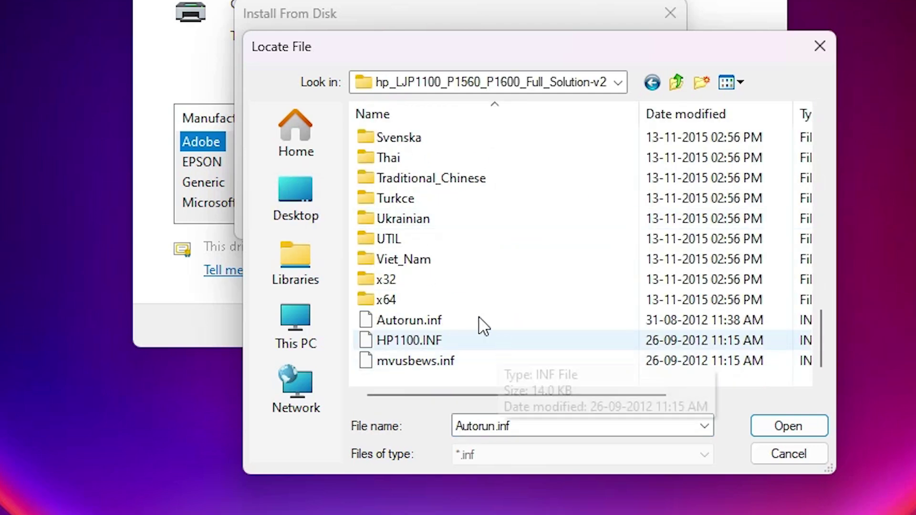
click(435, 321)
click(436, 341)
click(432, 361)
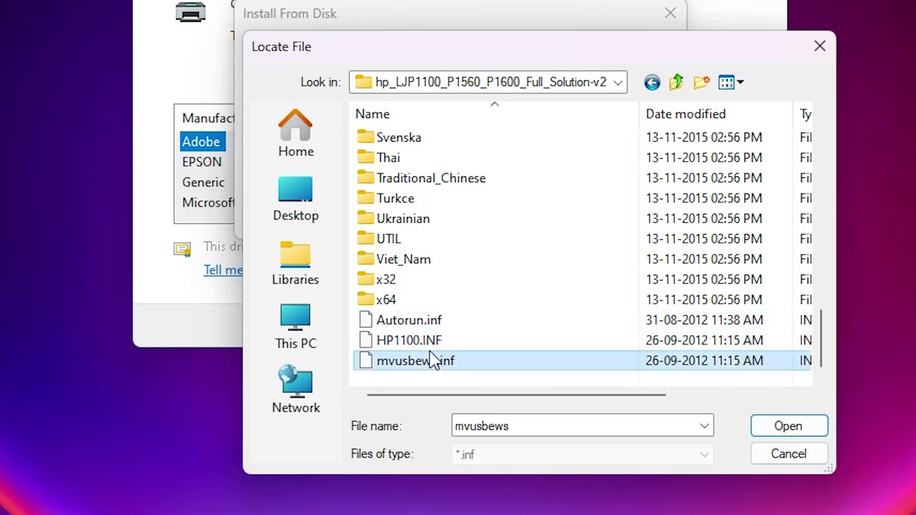
click(434, 322)
click(768, 426)
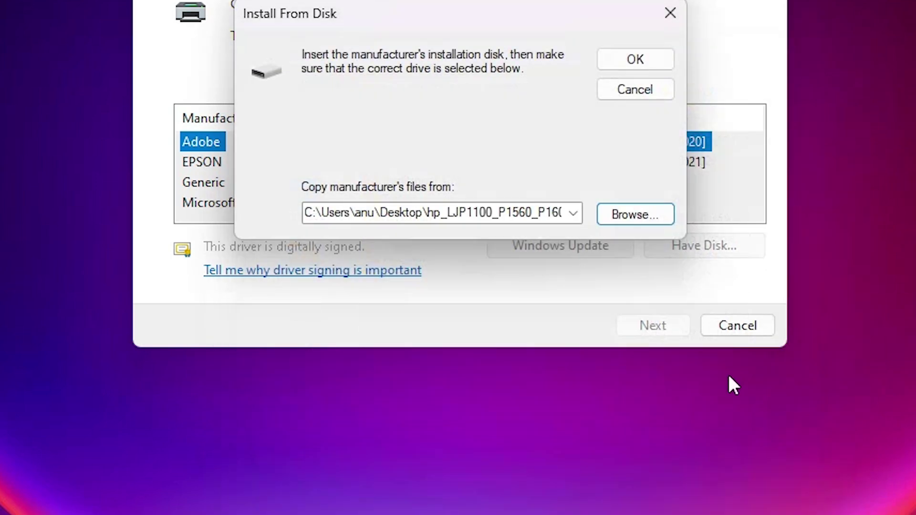
click(649, 62)
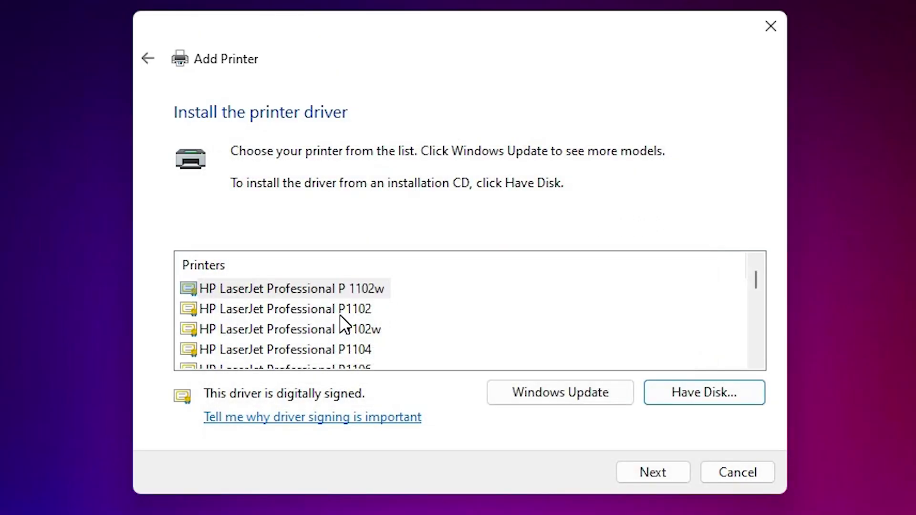
Step: Select the HP LaserJet Professional P1106 driver
scroll(341, 325, down, 1)
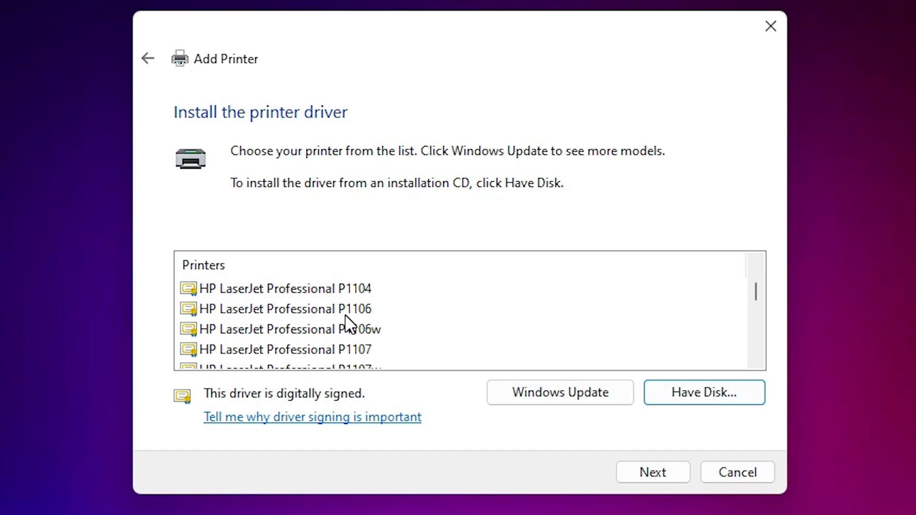
click(356, 308)
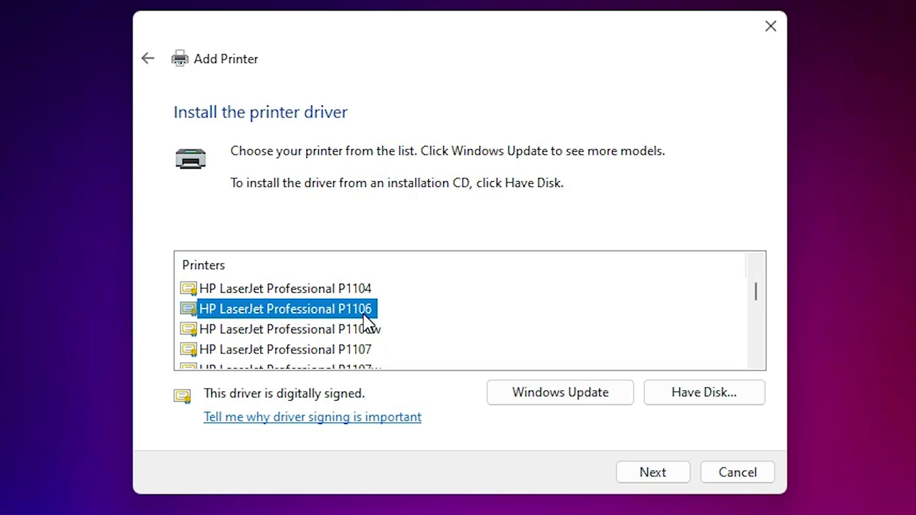
click(669, 475)
Step: Name the printer 'HP LaserJet Pro P1106', leave it unshared and finish the wizard
double_click(396, 155)
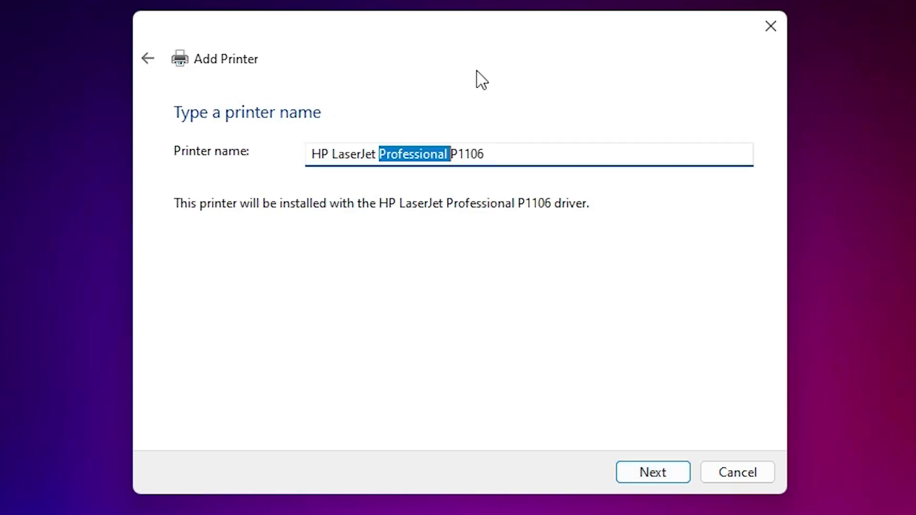
text(Pro)
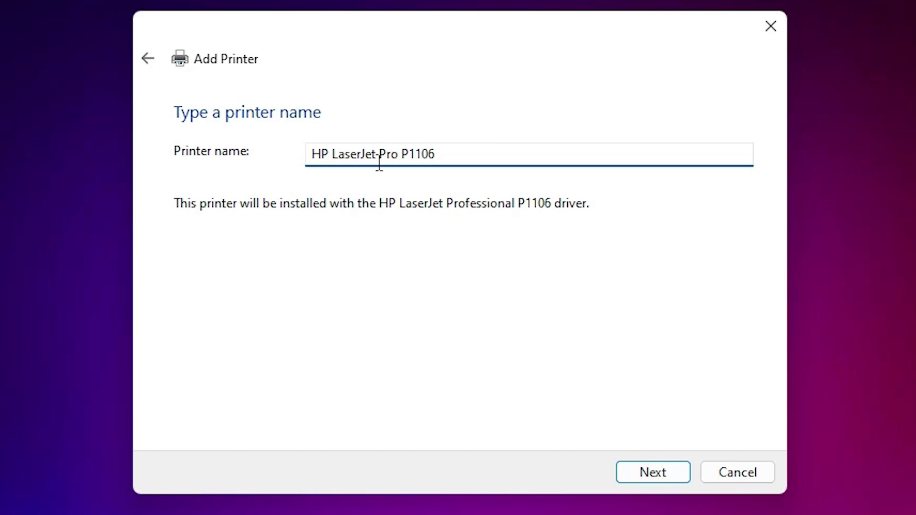
click(654, 477)
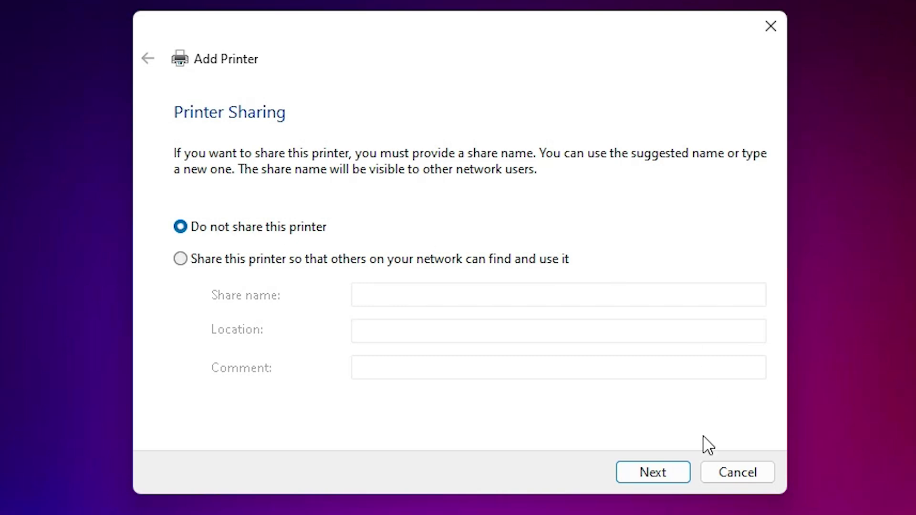
click(687, 483)
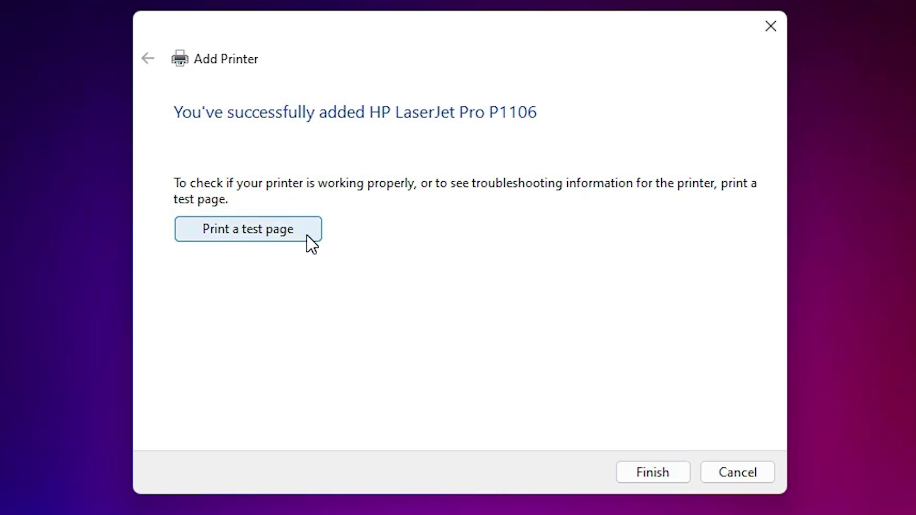
click(674, 472)
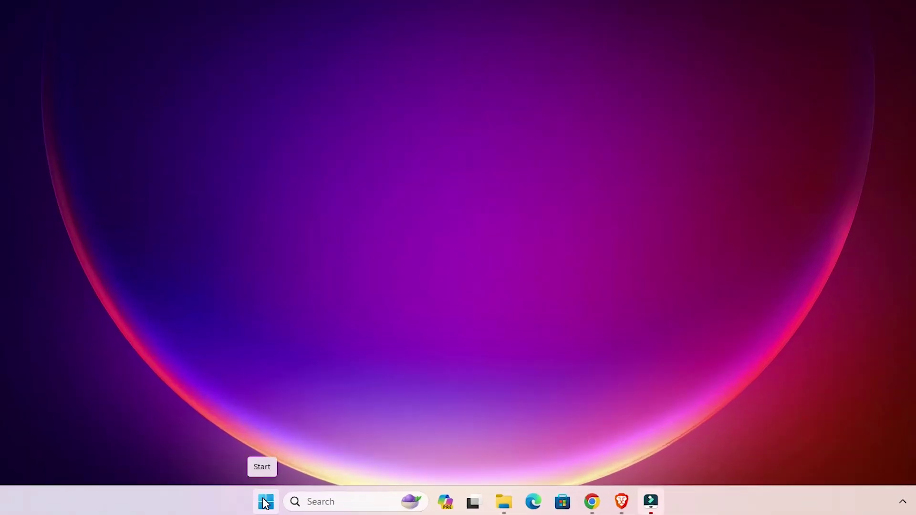
Step: Search 'pr' from Start and open Printers & scanners to find HP LaserJet Pro P1106 listed
click(265, 503)
text(pr)
click(345, 125)
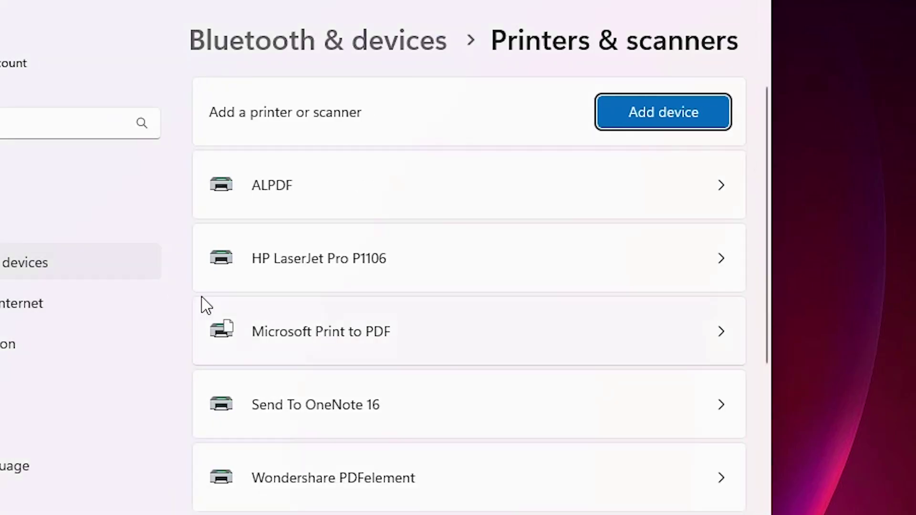